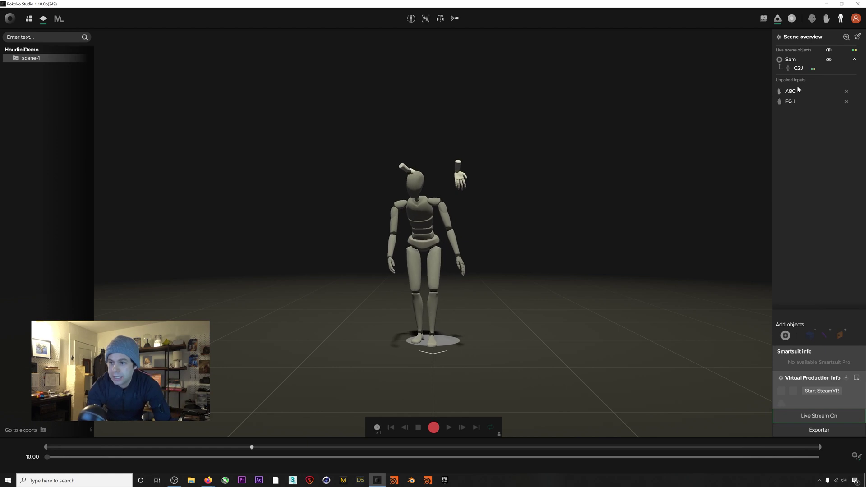
Assign both unpaired gloves to actor Sam, then run a straight-pose calibration
{"action": "left_click_drag", "start_coordinate": [790, 91], "coordinate": [788, 61]}
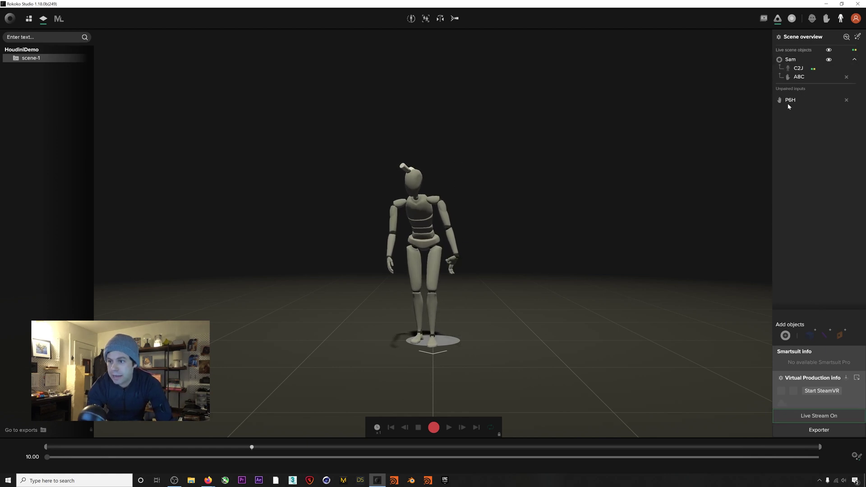
{"action": "left_click_drag", "start_coordinate": [790, 101], "coordinate": [790, 62]}
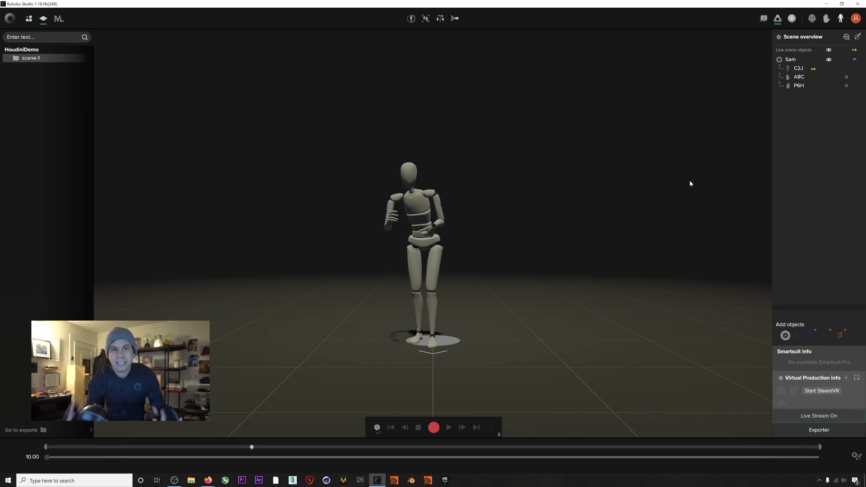
{"action": "left_click", "coordinate": [412, 19]}
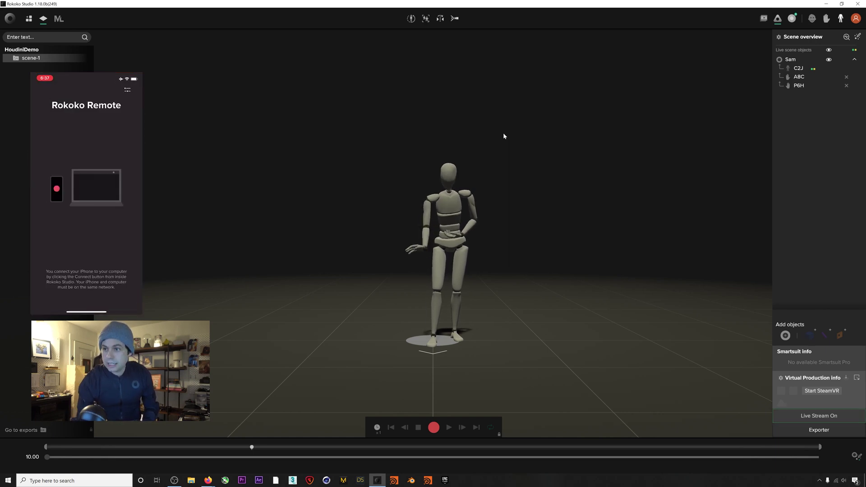
Connect the iPhone via Rokoko Remote so its face input jgbZmX shows as unpaired
{"action": "left_click", "coordinate": [792, 19]}
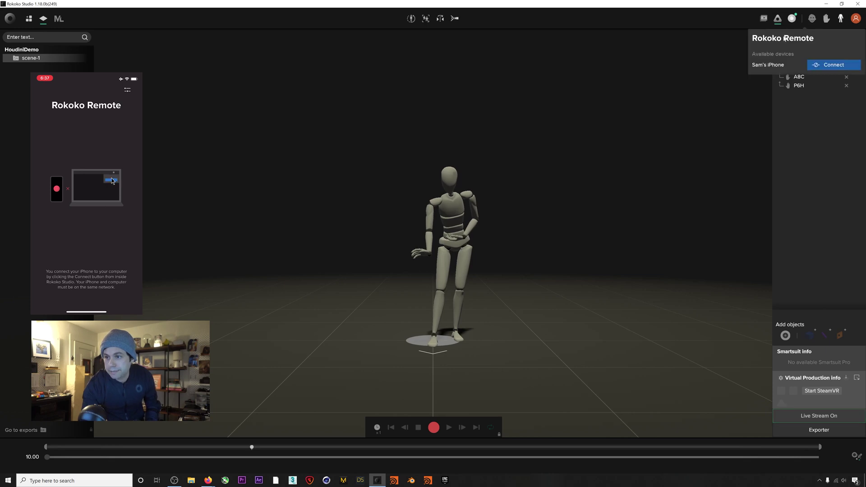
{"action": "left_click", "coordinate": [834, 65]}
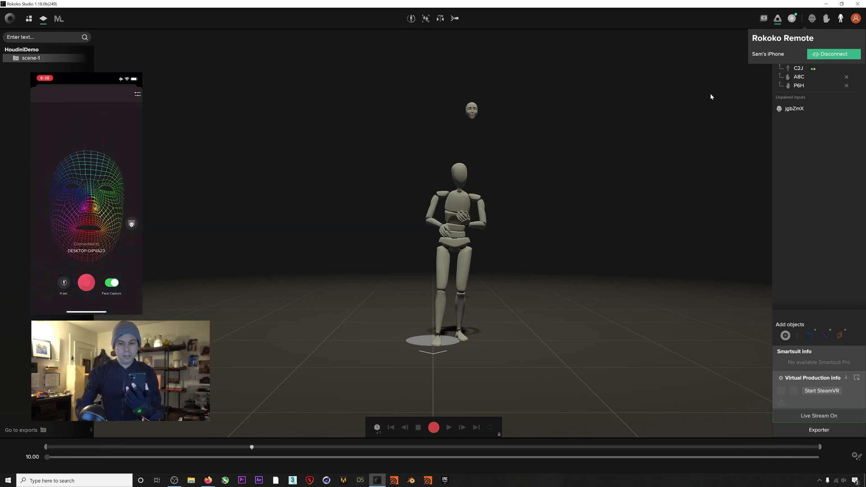
{"action": "left_click", "coordinate": [806, 128]}
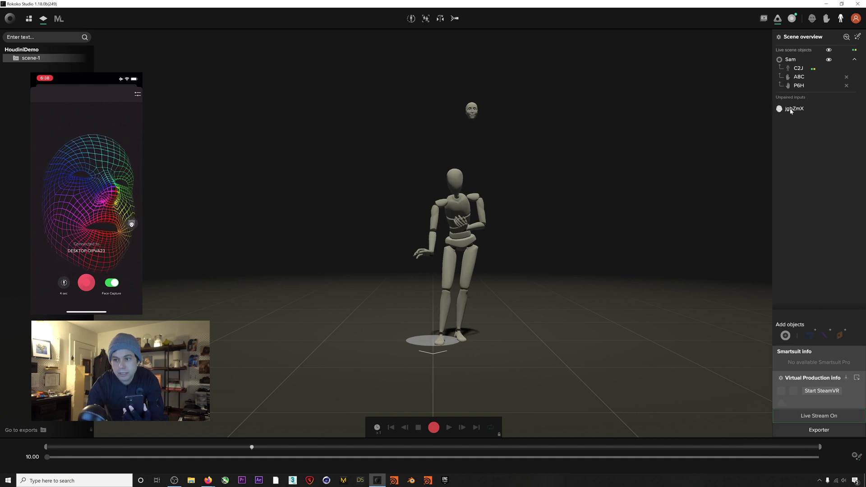
Assign the phone's face input to Sam and open the recorded take-1 for playback
{"action": "left_click_drag", "start_coordinate": [781, 109], "coordinate": [795, 62]}
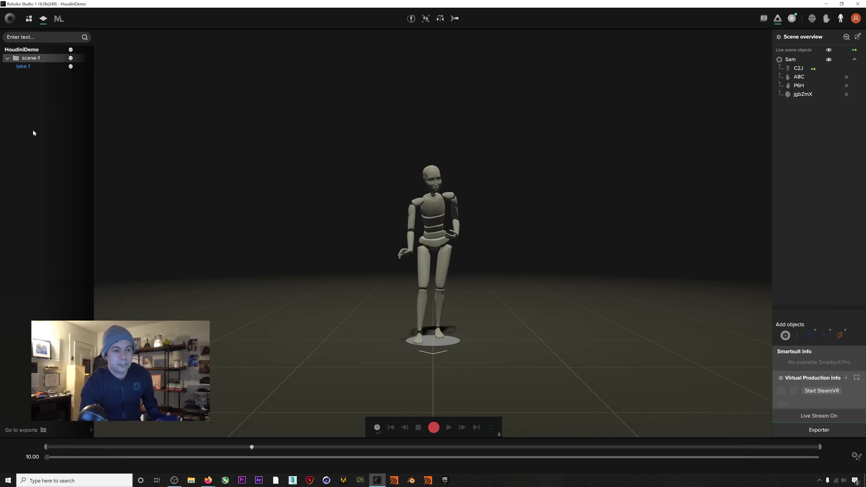
{"action": "double_click", "coordinate": [29, 67]}
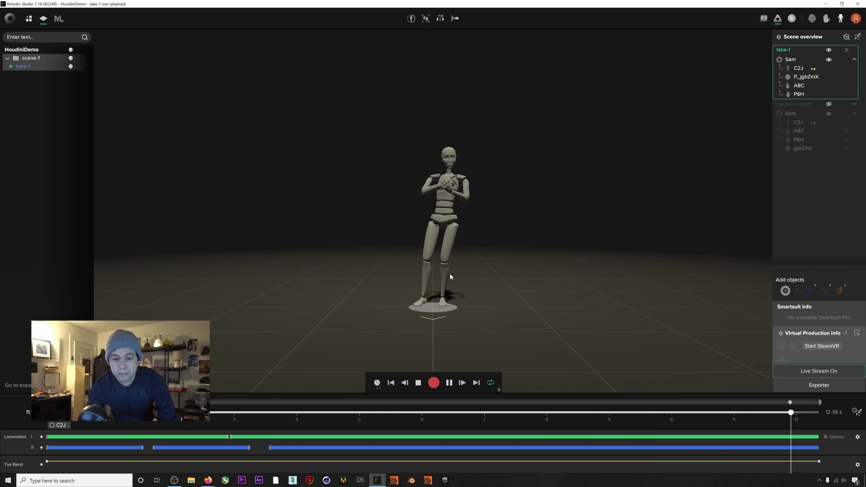
Pause take-1 and export it as a binary FBX with Face and Trackers included
{"action": "left_click", "coordinate": [449, 383]}
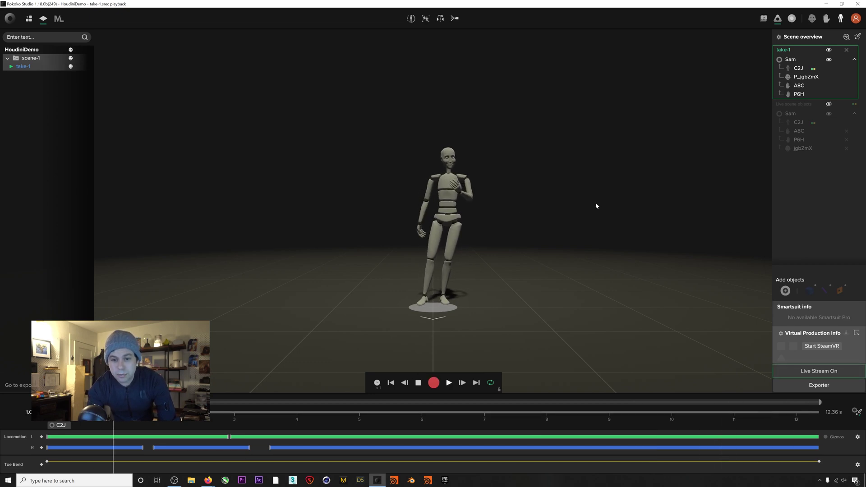
{"action": "right_click", "coordinate": [20, 68]}
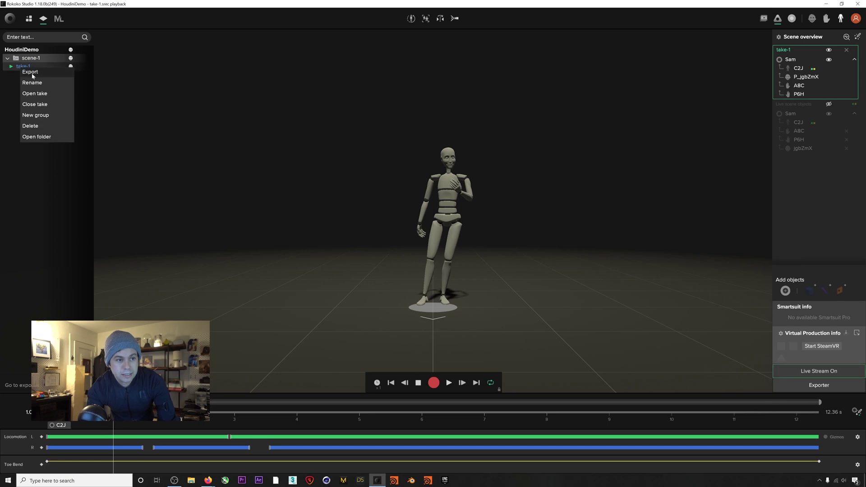
{"action": "left_click", "coordinate": [32, 77]}
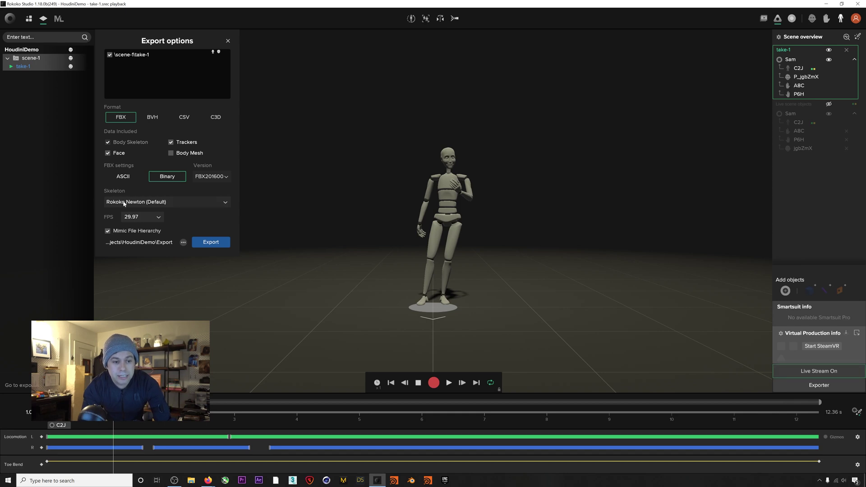
{"action": "left_click", "coordinate": [215, 241]}
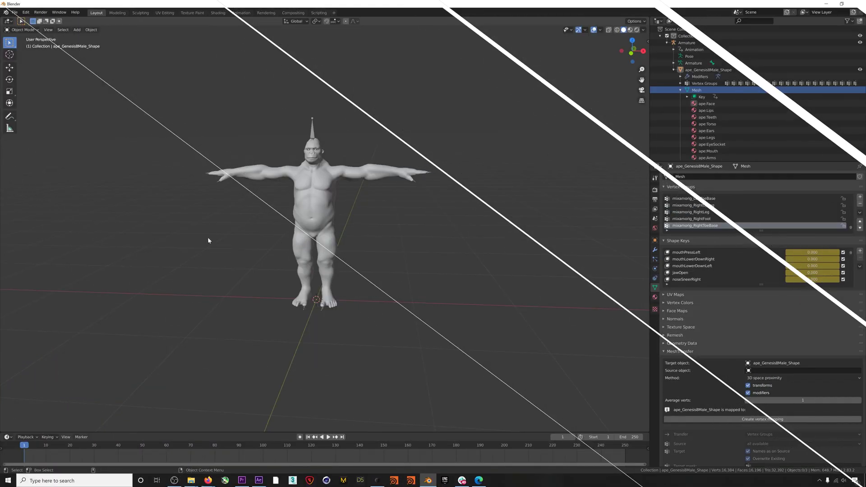
{"action": "middle_click_drag", "start_coordinate": [302, 194], "coordinate": [312, 234]}
Zoom onto the ape and raise then lower the jawOpen shape key to test it
{"action": "scroll", "coordinate": [308, 194], "scroll_direction": "up", "scroll_amount": 6}
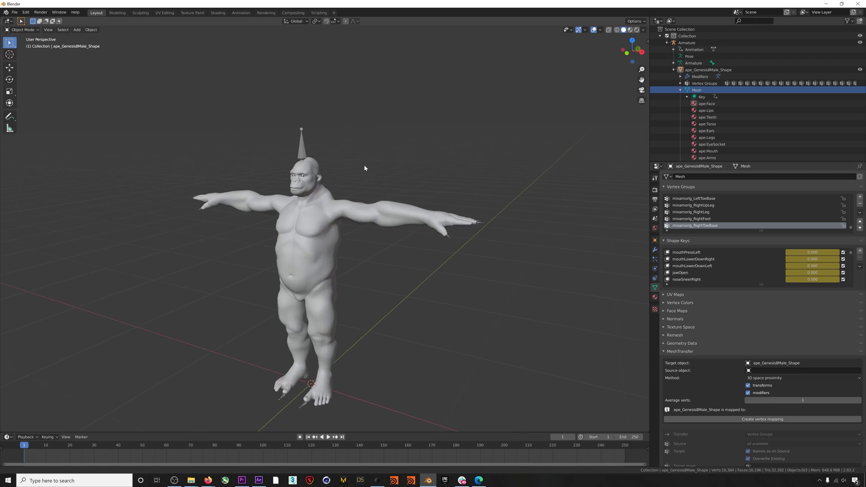
{"action": "middle_click_drag", "start_coordinate": [386, 158], "coordinate": [474, 180]}
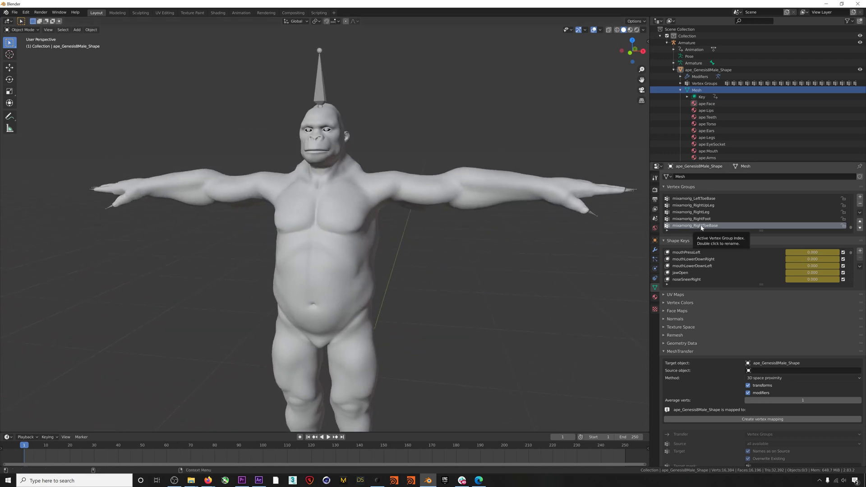
{"action": "mouse_move", "coordinate": [799, 276]}
{"action": "left_mouse_down"}
{"action": "mouse_move", "coordinate": [830, 275]}
{"action": "mouse_move", "coordinate": [804, 272]}
{"action": "left_mouse_up"}
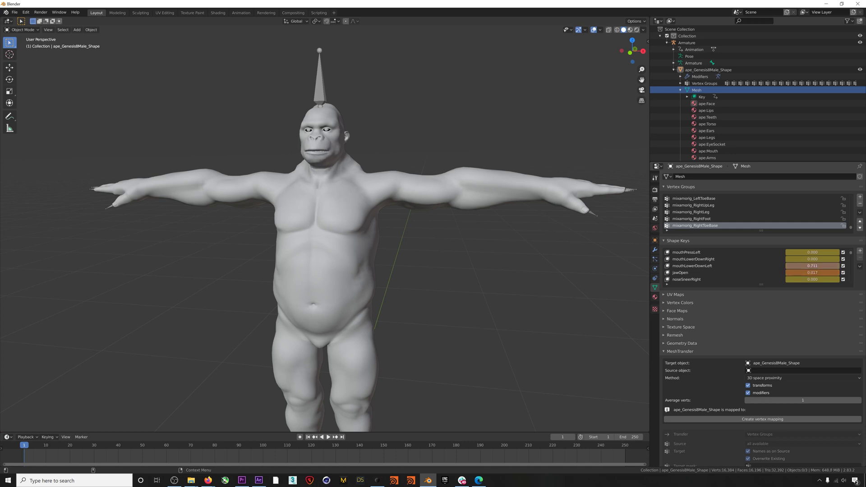
{"action": "mouse_move", "coordinate": [803, 272]}
{"action": "left_mouse_down"}
{"action": "mouse_move", "coordinate": [823, 277]}
{"action": "mouse_move", "coordinate": [805, 279]}
{"action": "left_mouse_up"}
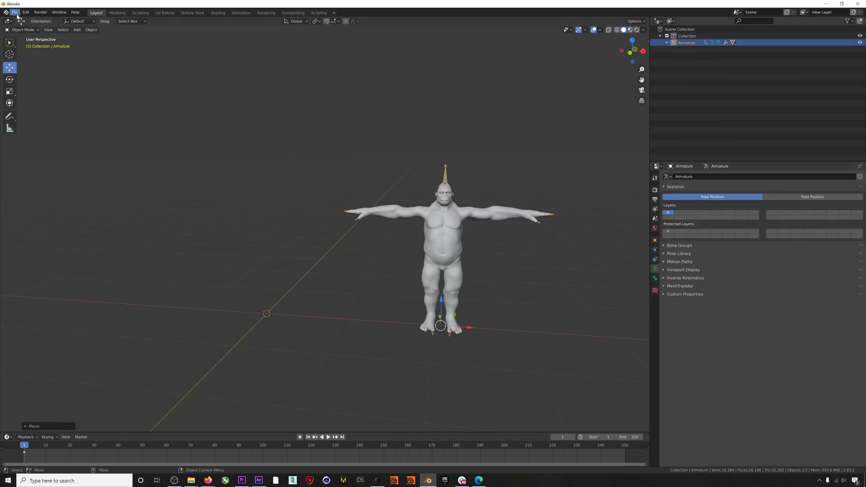
{"action": "left_click", "coordinate": [14, 12]}
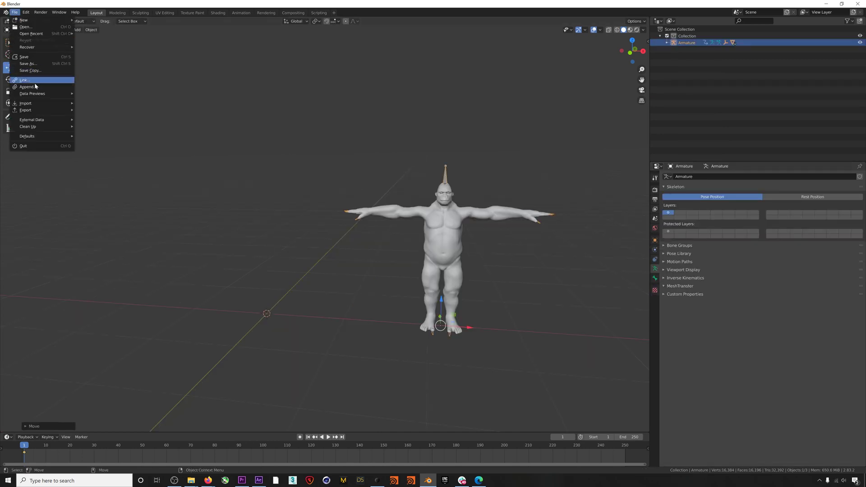
Import take-1_DEFAULT_C2J.fbx as an FBX skeleton into the Blender scene
{"action": "mouse_move", "coordinate": [27, 104]}
{"action": "left_click", "coordinate": [106, 142]}
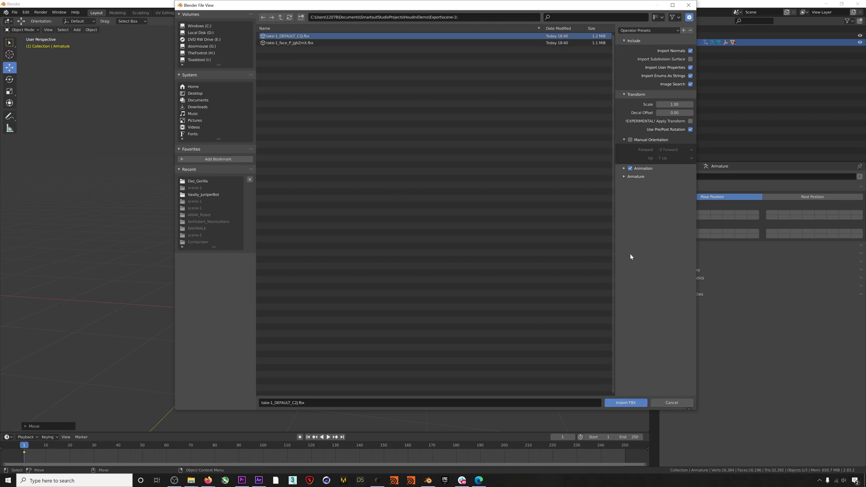
{"action": "left_click", "coordinate": [621, 177]}
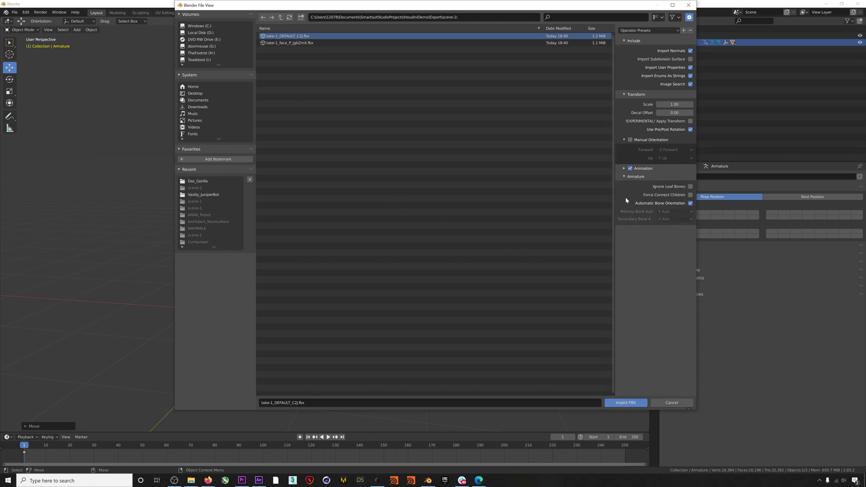
{"action": "left_click", "coordinate": [638, 403]}
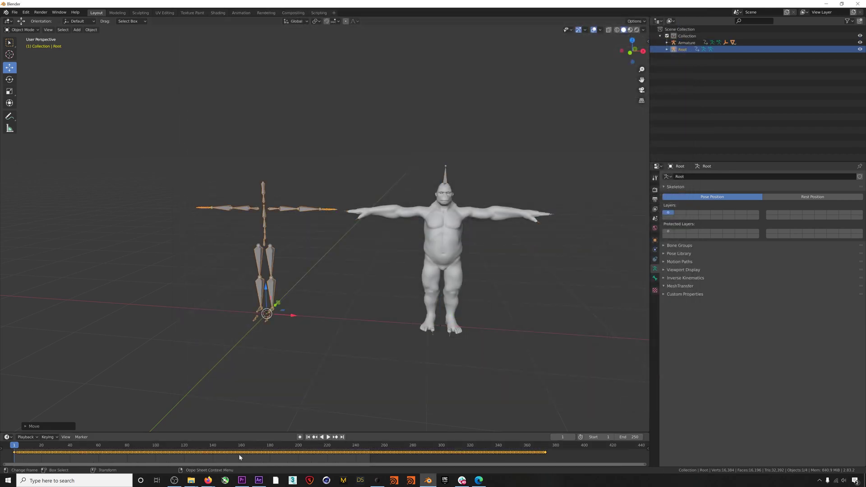
Play the imported skeleton's animation, then rewind to frame 0 and stop
{"action": "key", "text": "space"}
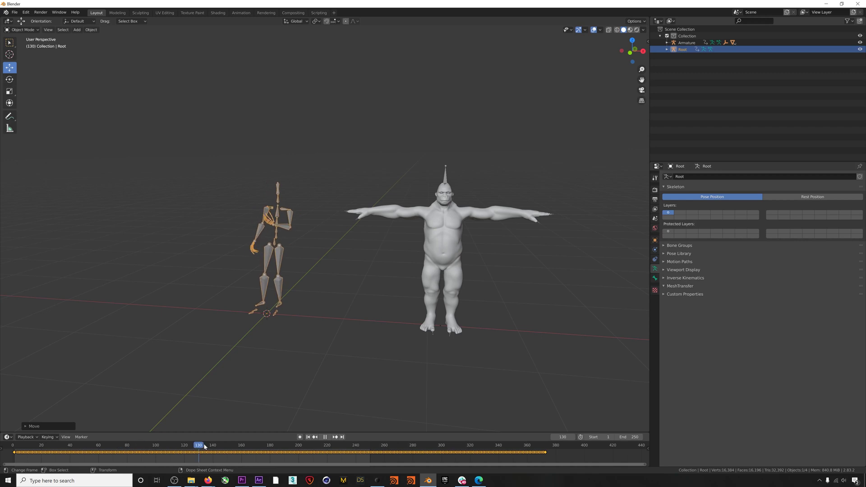
{"action": "left_click_drag", "start_coordinate": [171, 444], "coordinate": [7, 444]}
{"action": "key", "text": "space"}
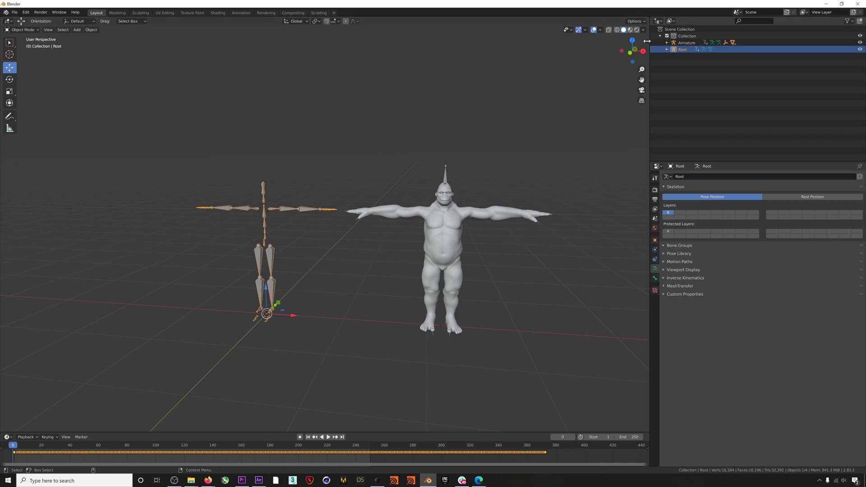
{"action": "left_click", "coordinate": [647, 41]}
In Rokoko Studio Live retargeting, set source Root, target Armature, and build the bone list
{"action": "left_click", "coordinate": [646, 81]}
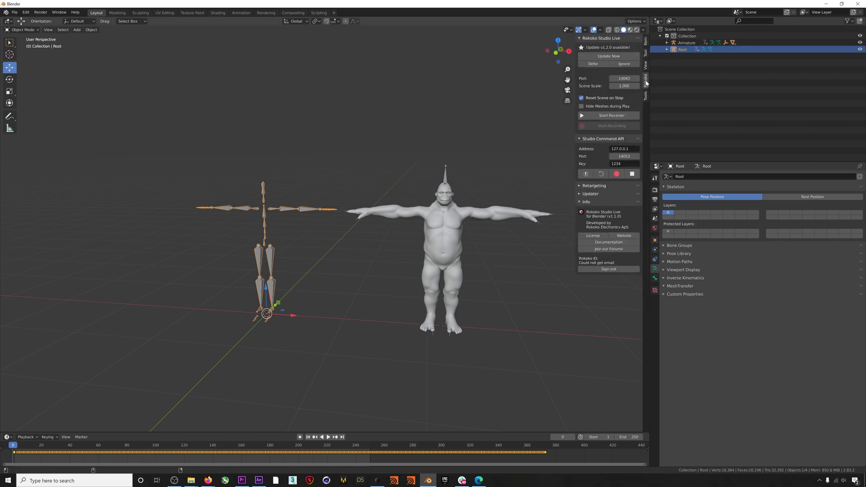
{"action": "left_click", "coordinate": [587, 186]}
{"action": "left_click", "coordinate": [637, 205]}
{"action": "left_click", "coordinate": [688, 44]}
{"action": "left_click", "coordinate": [690, 42]}
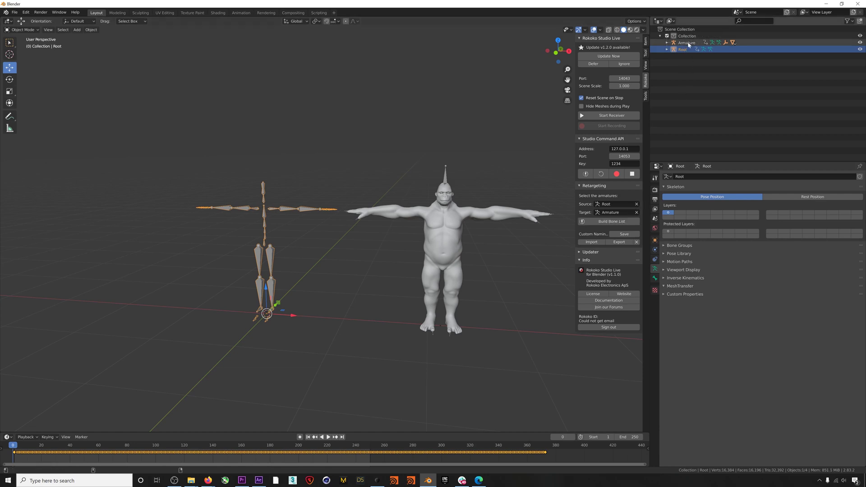
{"action": "left_click", "coordinate": [615, 222]}
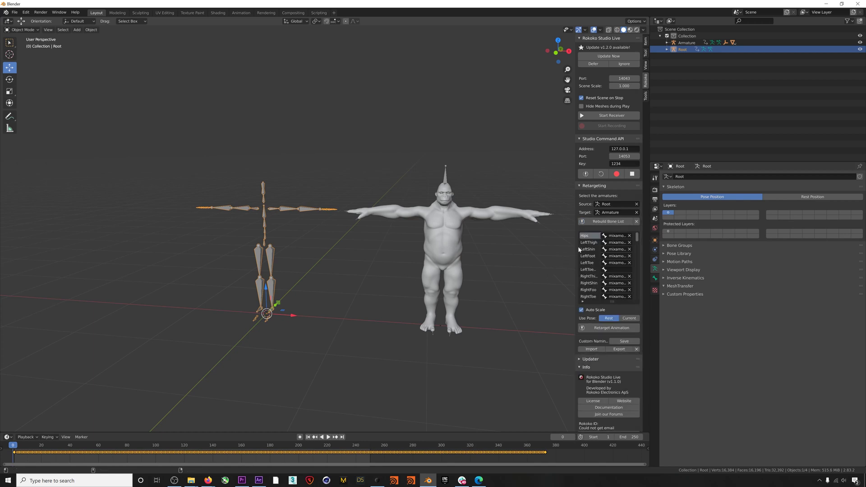
Retarget the Root animation onto the ape's Armature and play it back
{"action": "left_click_drag", "start_coordinate": [574, 246], "coordinate": [531, 247]}
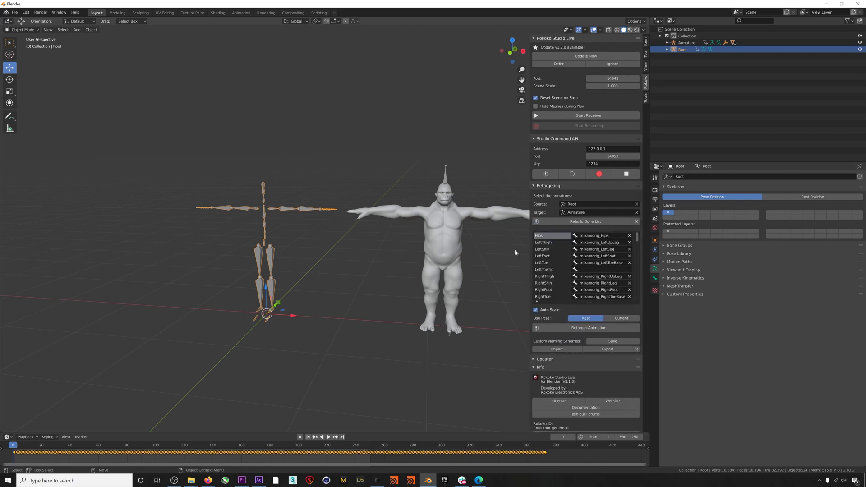
{"action": "middle_click_drag", "start_coordinate": [515, 249], "coordinate": [410, 236], "text": "shift"}
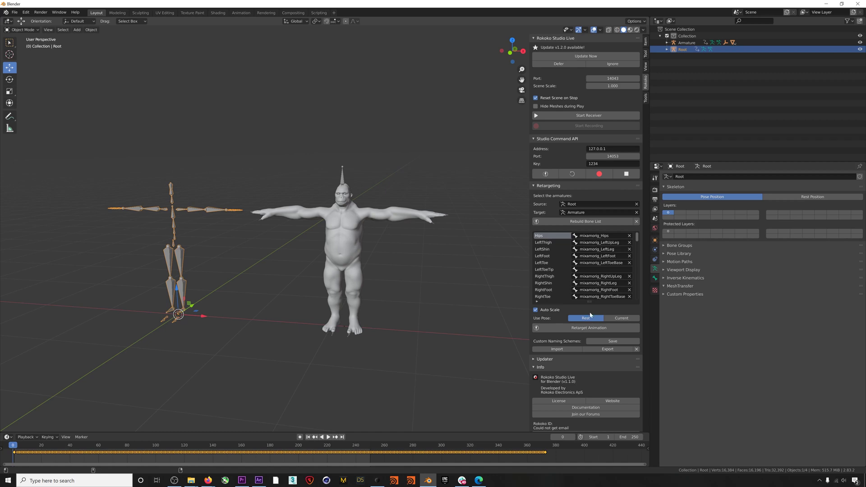
{"action": "left_click", "coordinate": [579, 329]}
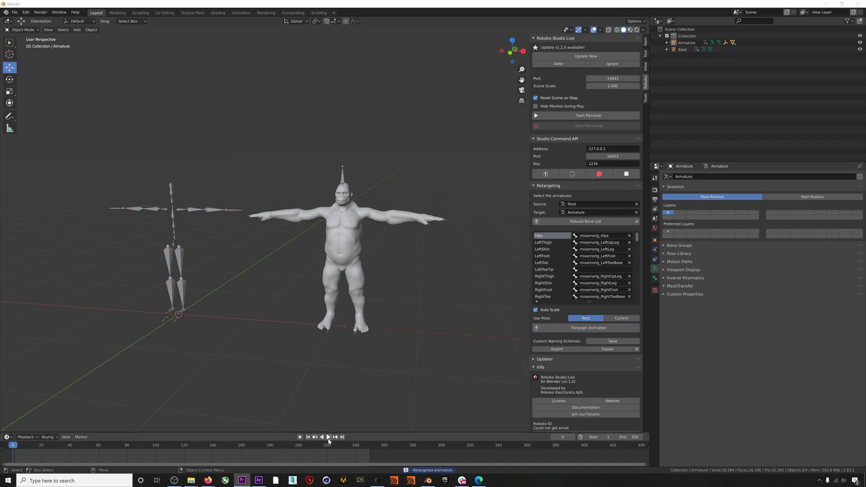
{"action": "key", "text": "space"}
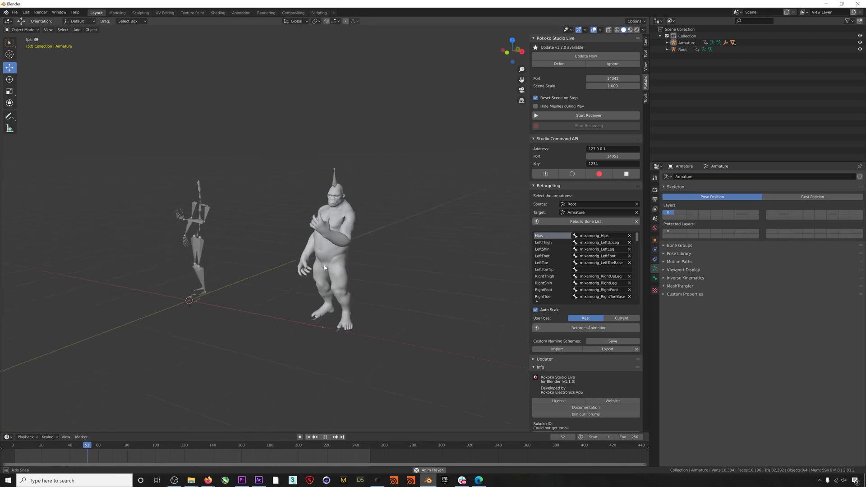
{"action": "middle_click_drag", "start_coordinate": [324, 266], "coordinate": [343, 266]}
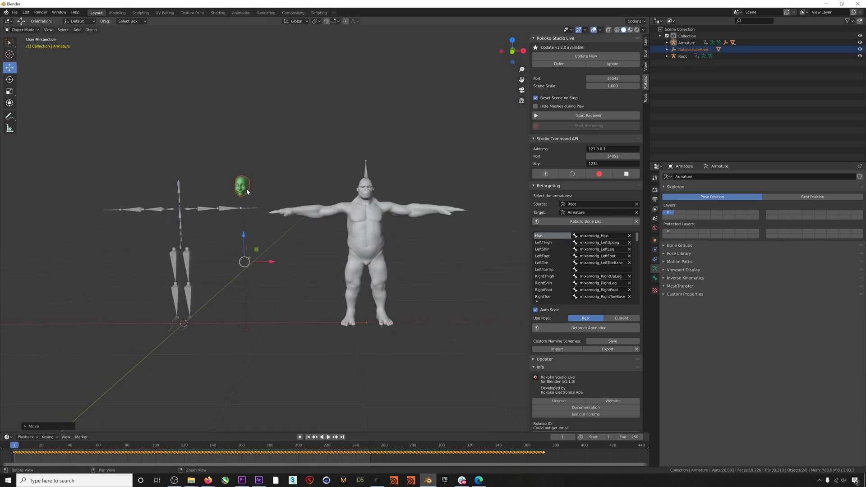
Zoom and pan to frame the skeleton and face, then play the animation
{"action": "scroll", "coordinate": [357, 154], "scroll_direction": "up", "scroll_amount": 3}
{"action": "scroll", "coordinate": [357, 157], "scroll_direction": "up", "scroll_amount": 2}
{"action": "middle_click_drag", "start_coordinate": [117, 143], "coordinate": [271, 169], "text": "shift"}
{"action": "scroll", "coordinate": [271, 169], "scroll_direction": "up", "scroll_amount": 2}
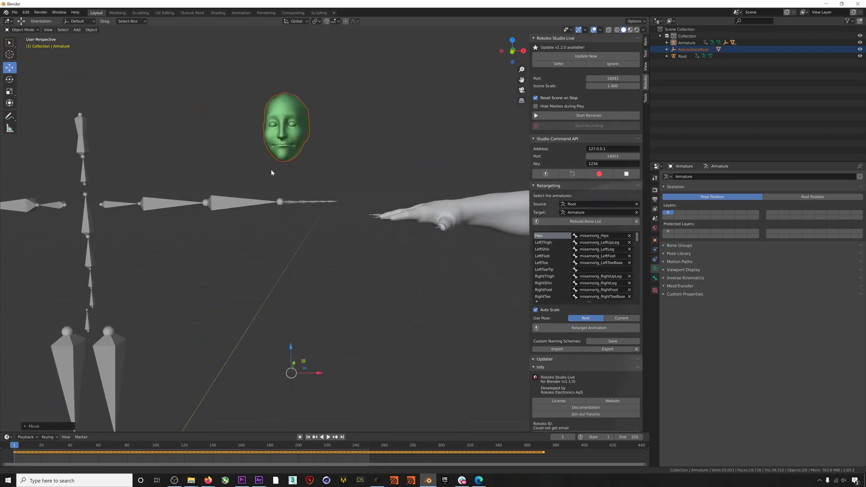
{"action": "left_click", "coordinate": [328, 437]}
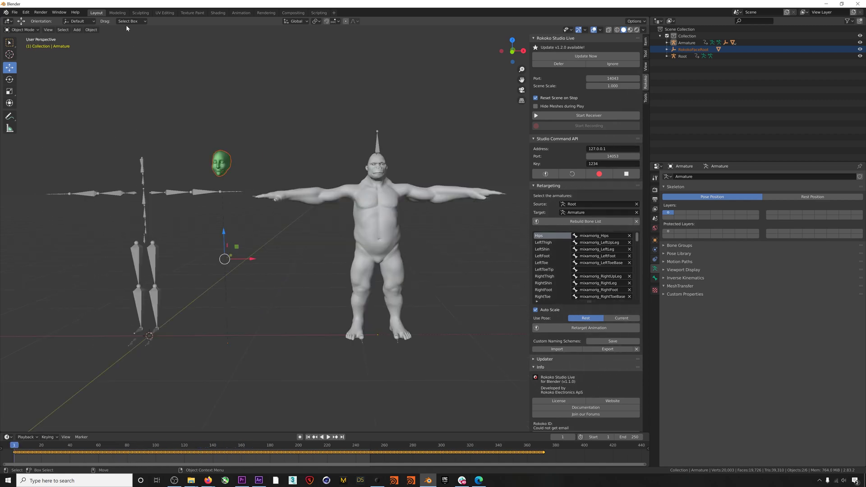
In the Animation workspace, expand RokokoFaceRoot and select the face mesh to show its keyframes
{"action": "left_click", "coordinate": [240, 12]}
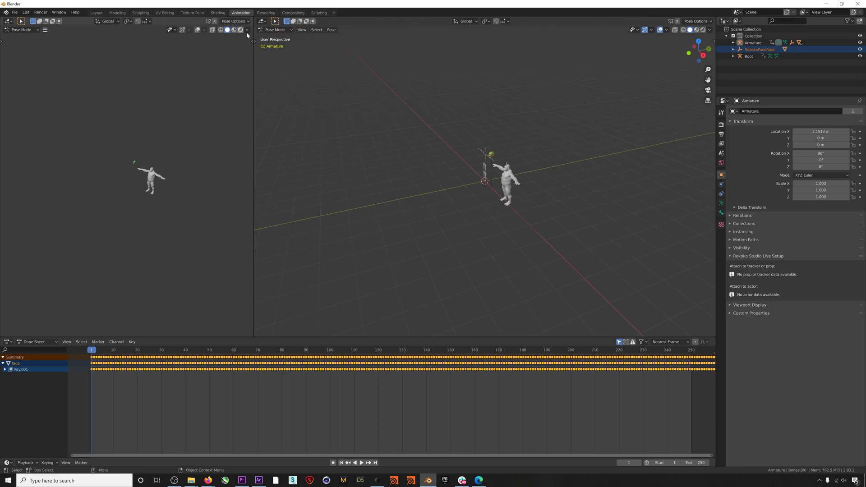
{"action": "left_click", "coordinate": [738, 70]}
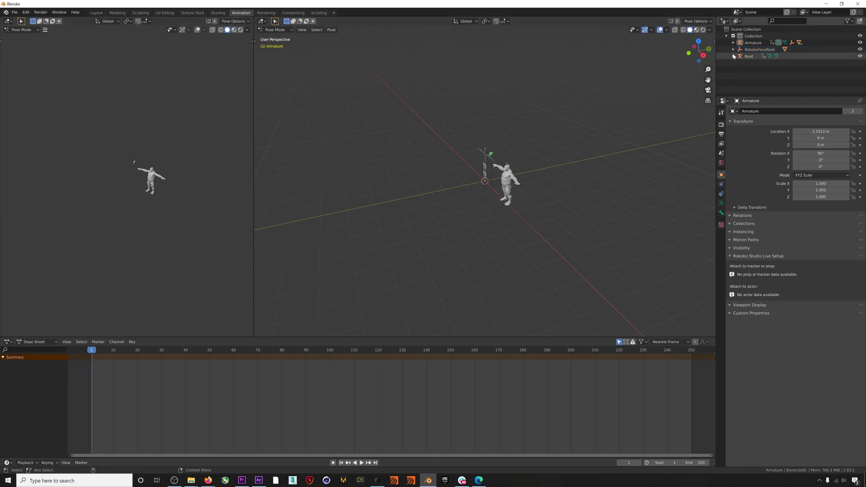
{"action": "left_click", "coordinate": [733, 50]}
{"action": "left_click", "coordinate": [740, 56]}
{"action": "left_click", "coordinate": [747, 63]}
{"action": "left_click", "coordinate": [771, 69]}
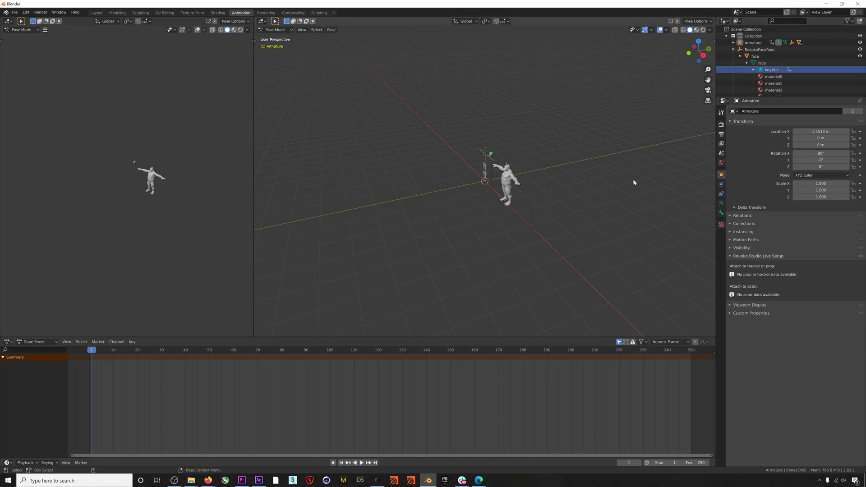
{"action": "left_click", "coordinate": [762, 62]}
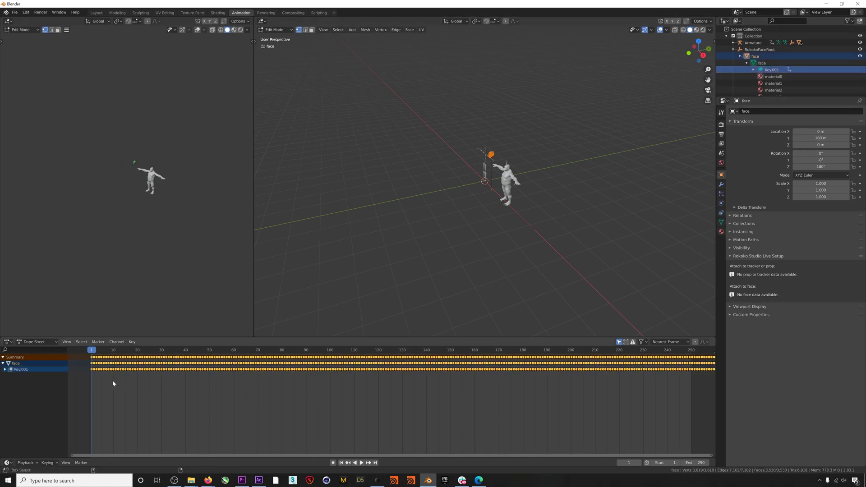
Expand Armature and select ape_Genesis8Male_Shape's shape keys to show their keyframes
{"action": "left_click", "coordinate": [733, 49]}
{"action": "left_click", "coordinate": [733, 43]}
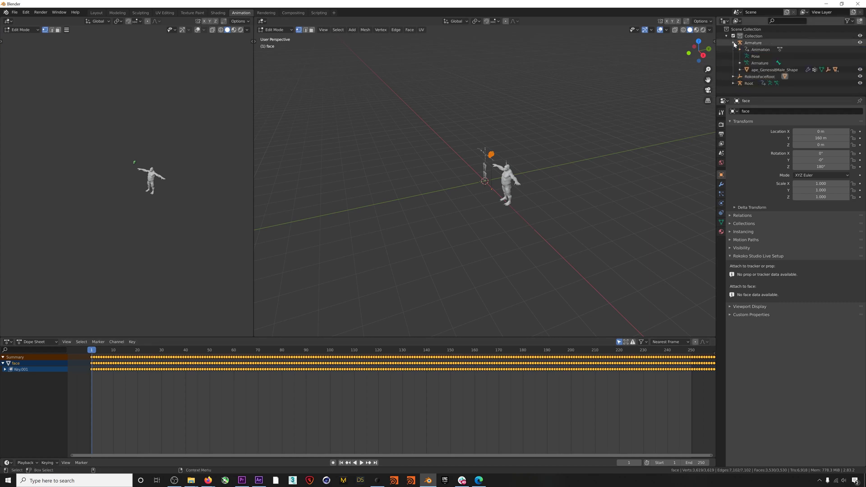
{"action": "left_click", "coordinate": [739, 69]}
{"action": "scroll", "coordinate": [744, 72], "scroll_direction": "down", "scroll_amount": 2}
{"action": "left_click", "coordinate": [747, 72]}
{"action": "left_click", "coordinate": [768, 78]}
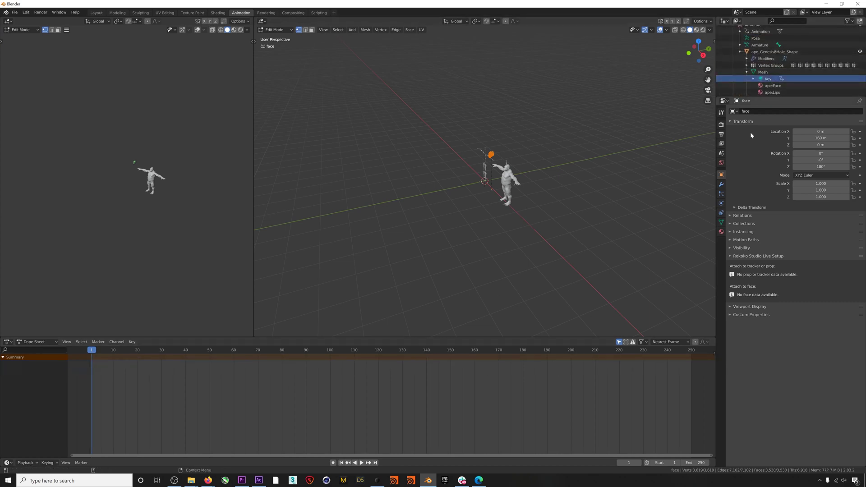
{"action": "left_click", "coordinate": [754, 79]}
{"action": "left_click", "coordinate": [769, 79]}
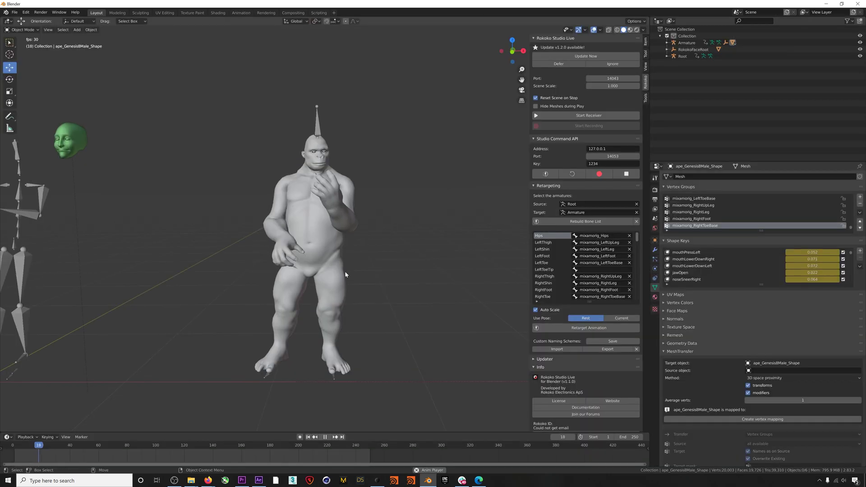
Orbit, zoom and pan to watch the skeleton, green head and ape animate together
{"action": "middle_click_drag", "start_coordinate": [345, 272], "coordinate": [333, 219]}
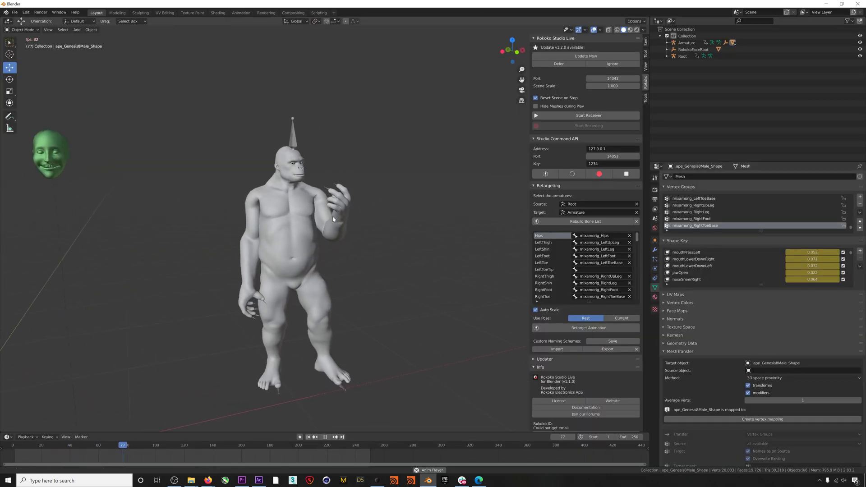
{"action": "scroll", "coordinate": [357, 185], "scroll_direction": "up", "scroll_amount": 2}
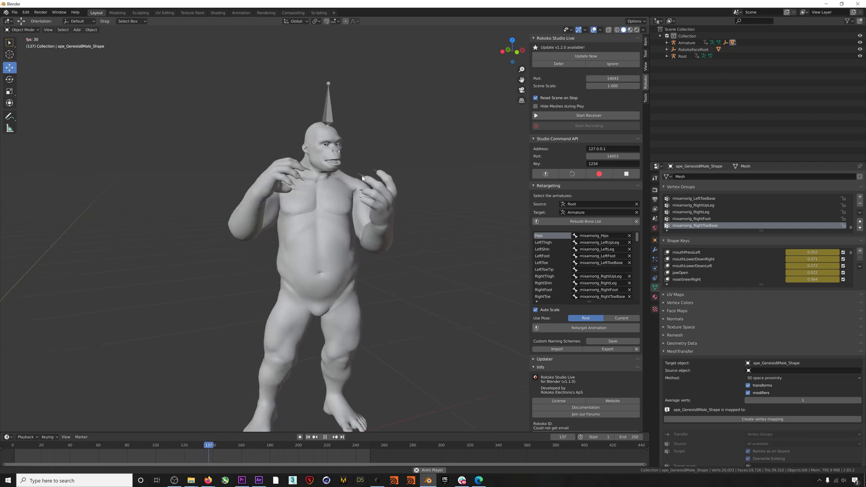
{"action": "middle_click_drag", "start_coordinate": [362, 178], "coordinate": [324, 195]}
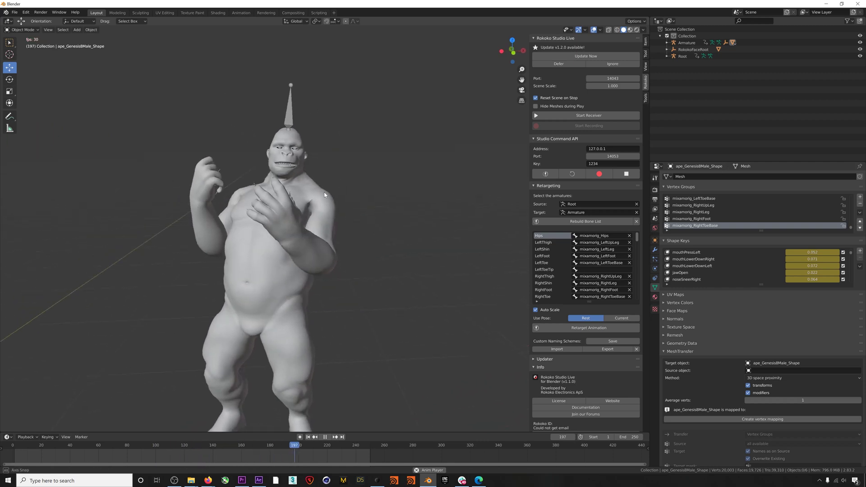
{"action": "scroll", "coordinate": [288, 208], "scroll_direction": "down", "scroll_amount": 2}
{"action": "middle_click_drag", "start_coordinate": [262, 232], "coordinate": [343, 233], "text": "shift"}
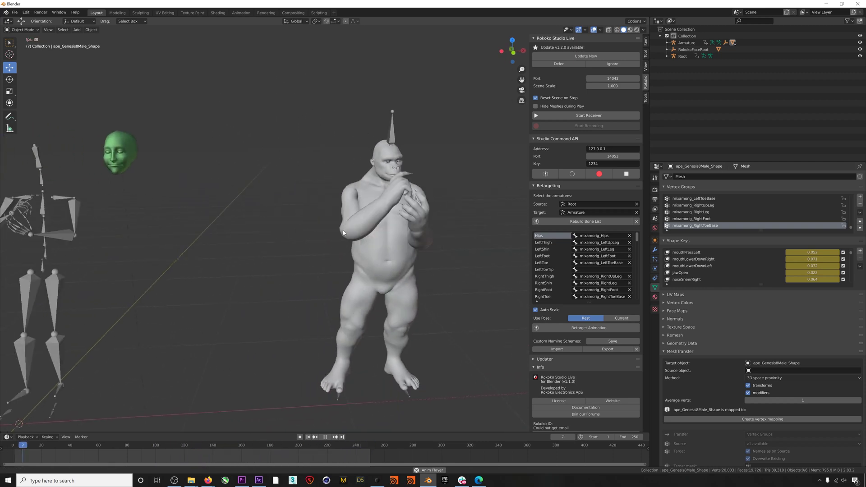
{"action": "scroll", "coordinate": [323, 244], "scroll_direction": "down", "scroll_amount": 2}
{"action": "middle_click_drag", "start_coordinate": [303, 253], "coordinate": [345, 249], "text": "shift"}
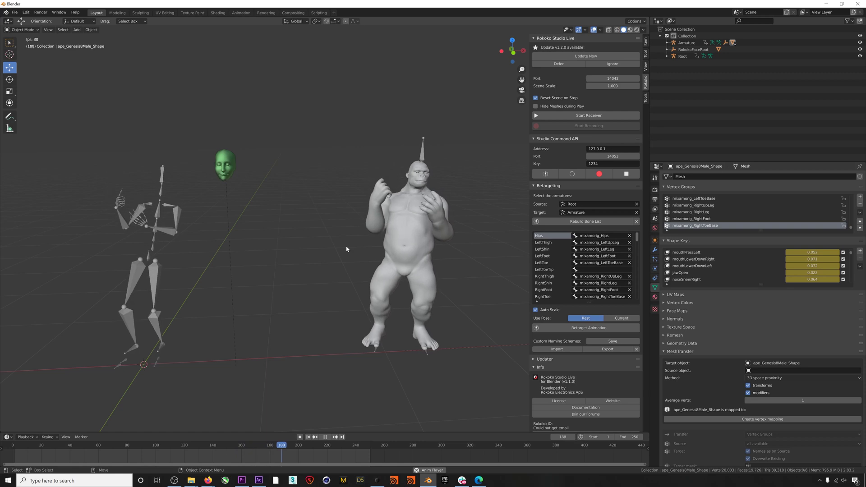
{"action": "mouse_move", "coordinate": [307, 236]}
{"action": "middle_mouse_down"}
{"action": "mouse_move", "coordinate": [272, 248]}
{"action": "mouse_move", "coordinate": [306, 236]}
{"action": "middle_mouse_up"}
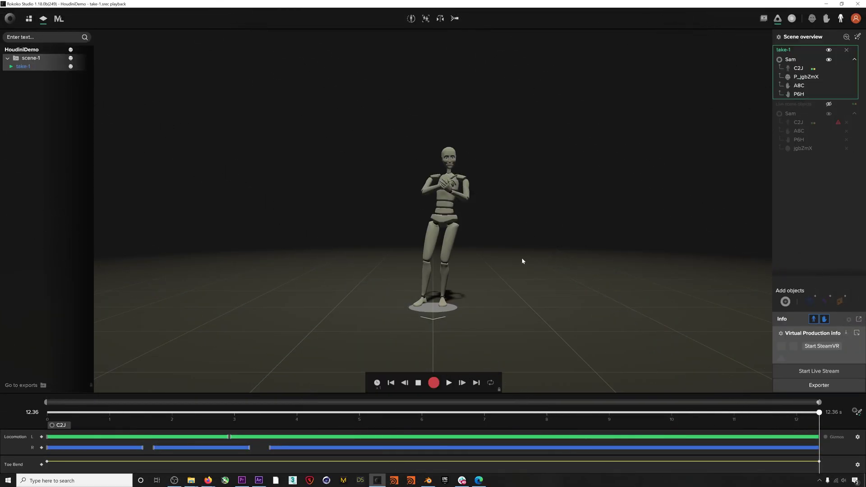
Enable the Unreal Engine live stream and view its 127.0.0.1, port 14045 settings
{"action": "left_click", "coordinate": [818, 372]}
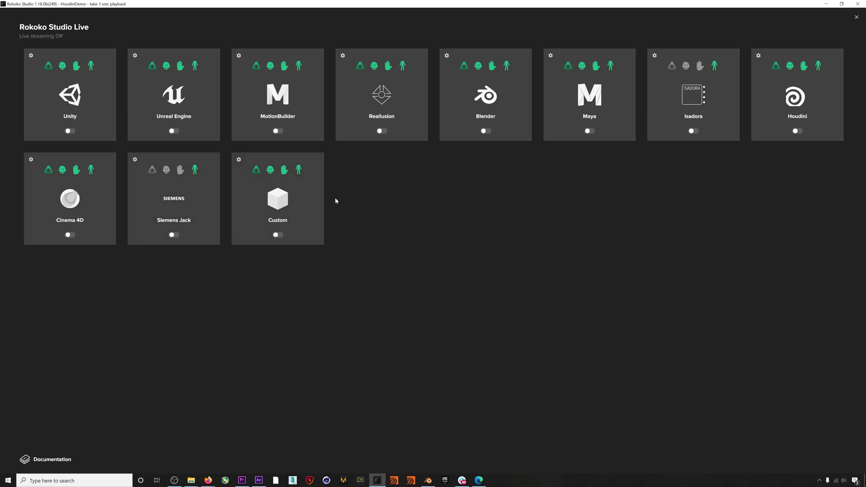
{"action": "left_click", "coordinate": [174, 131]}
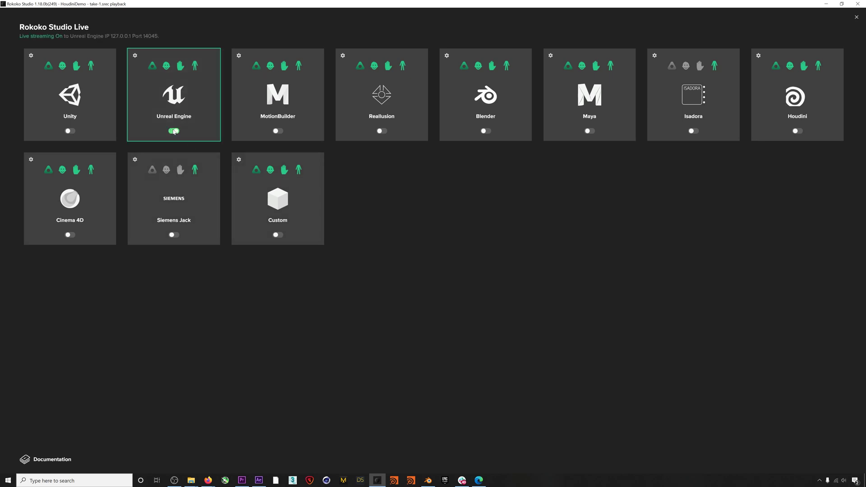
{"action": "left_click", "coordinate": [135, 55]}
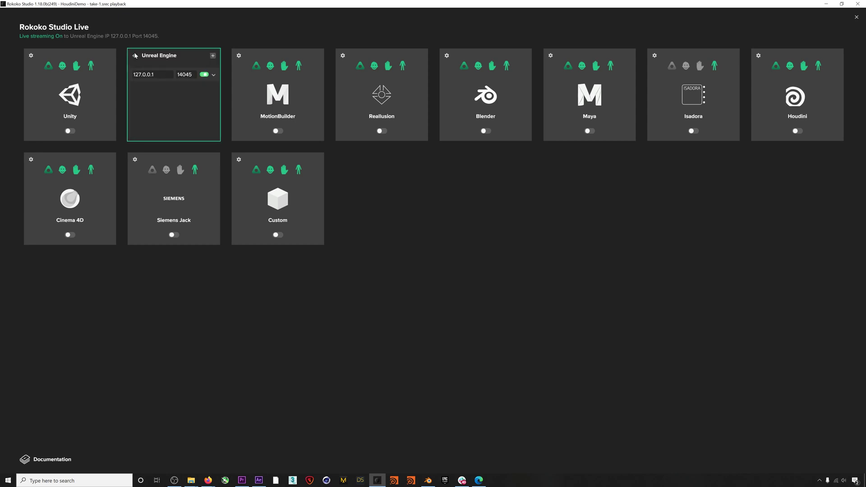